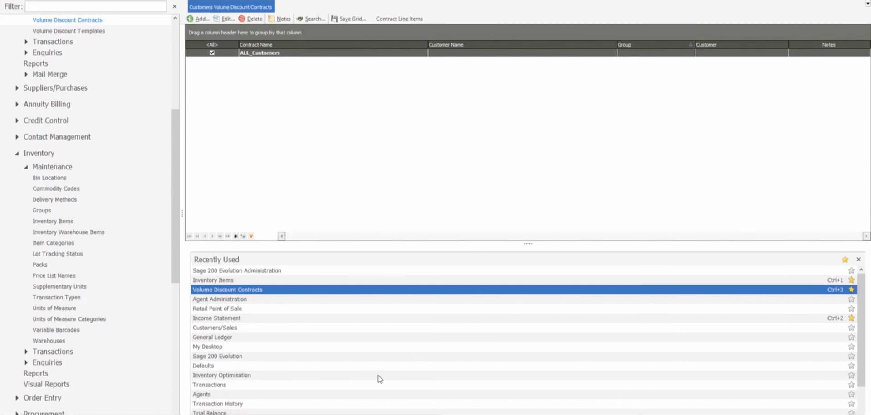
Open the inventory item Can for editing and check its item pricing in the price list
{"action": "left_click", "coordinate": [249, 281]}
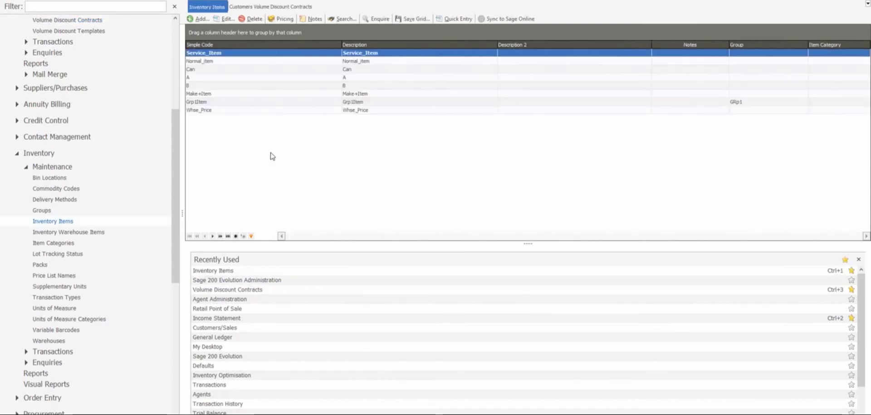
{"action": "left_click", "coordinate": [211, 70]}
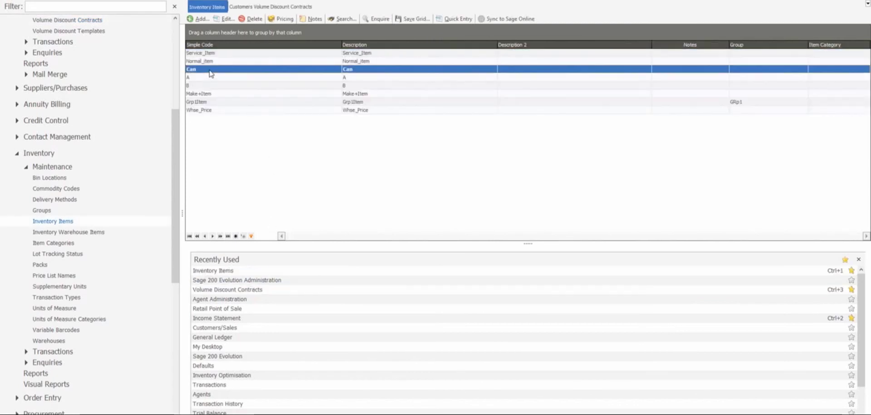
{"action": "left_click", "coordinate": [230, 19]}
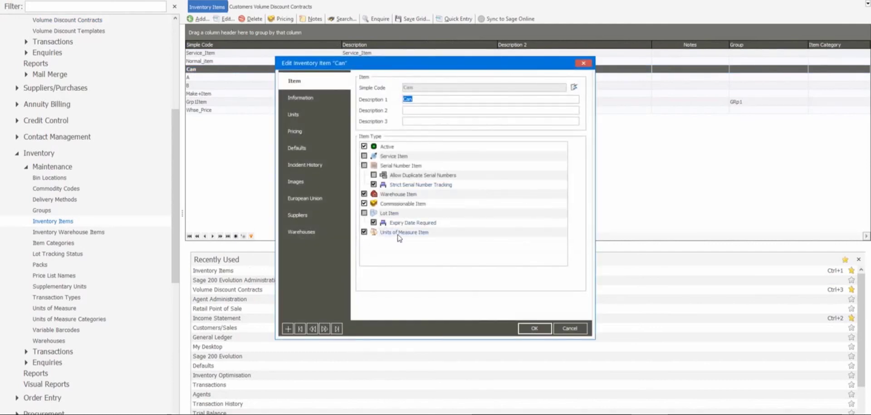
{"action": "left_click", "coordinate": [314, 130]}
{"action": "left_click", "coordinate": [391, 120]}
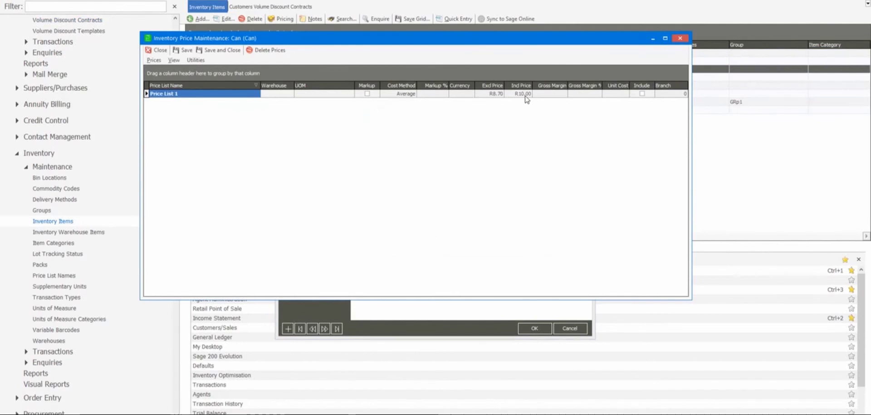
{"action": "left_click", "coordinate": [155, 50]}
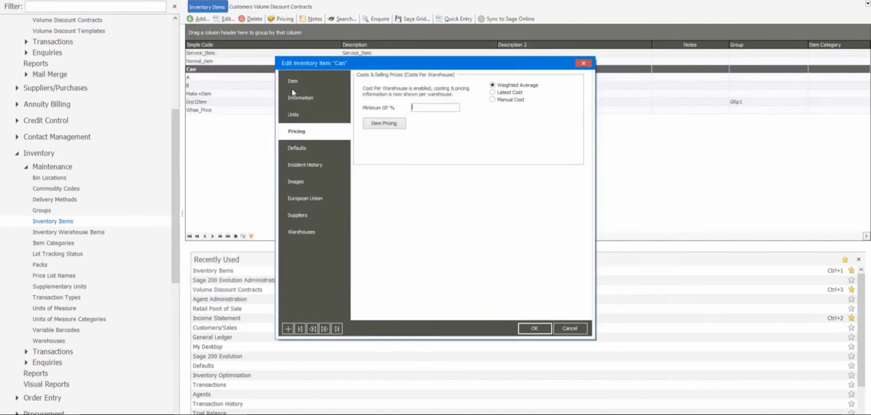
Review the Can item's units of measure and the Pack unit's conversion factors, and close the item without saving
{"action": "left_click", "coordinate": [304, 115]}
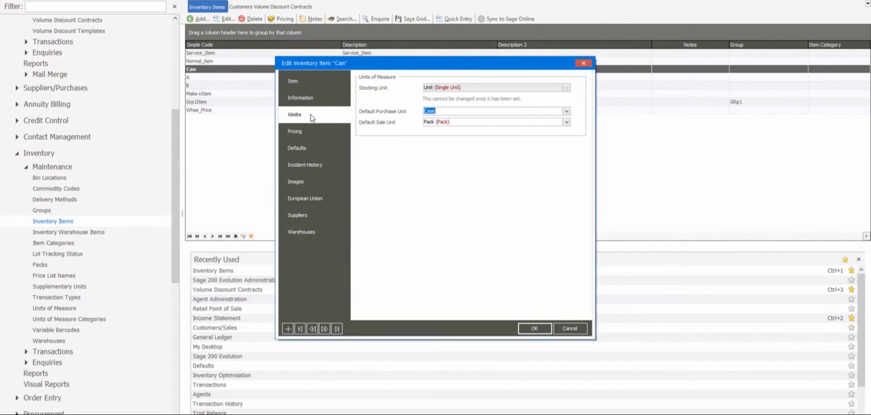
{"action": "right_click", "coordinate": [453, 125]}
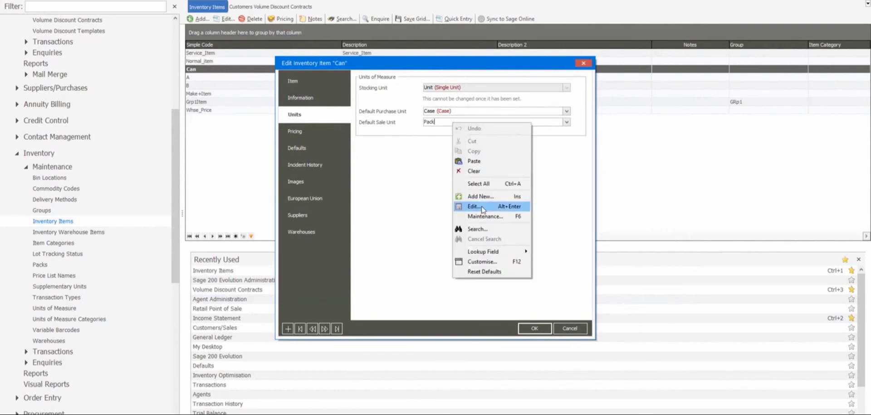
{"action": "left_click", "coordinate": [498, 207]}
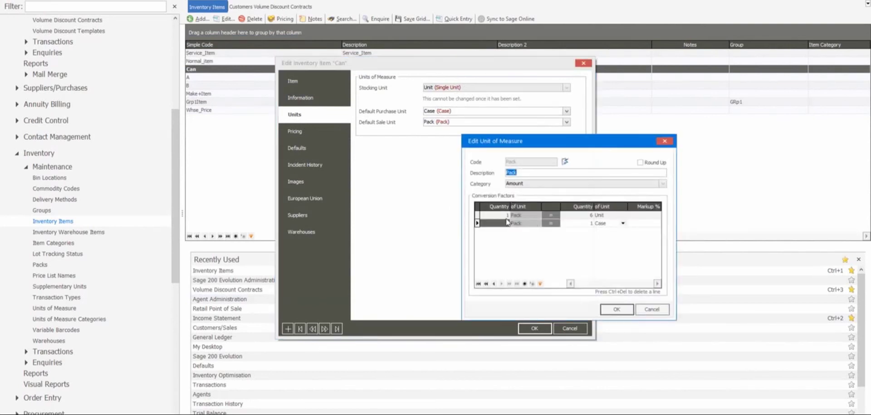
{"action": "left_click", "coordinate": [610, 216]}
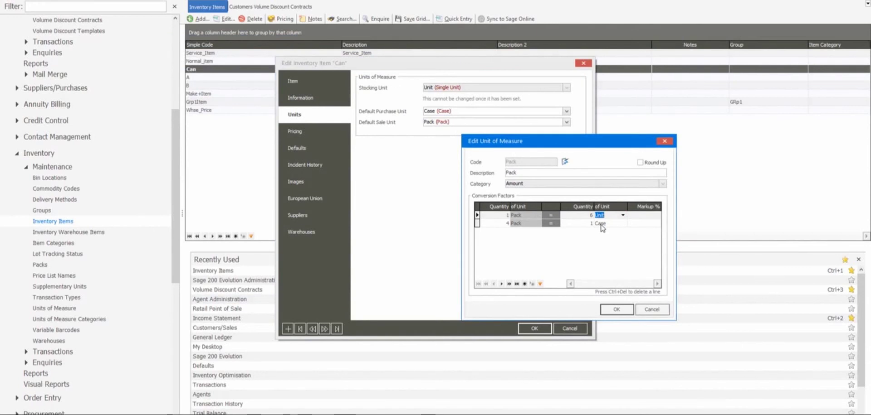
{"action": "left_click", "coordinate": [650, 310]}
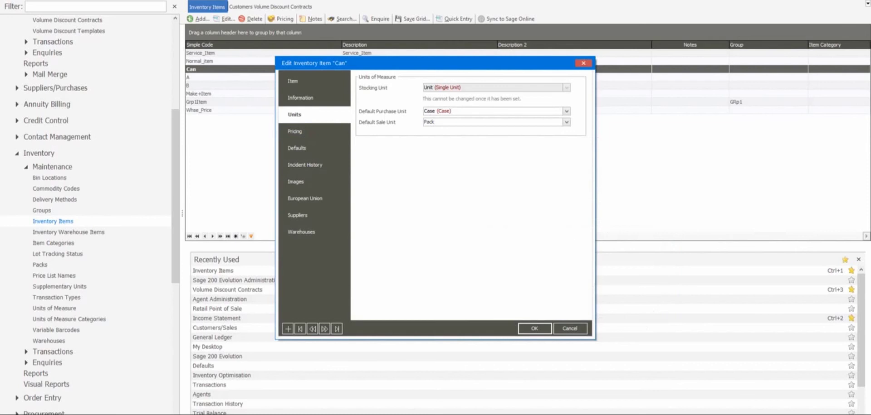
{"action": "key", "text": "alt+Tab"}
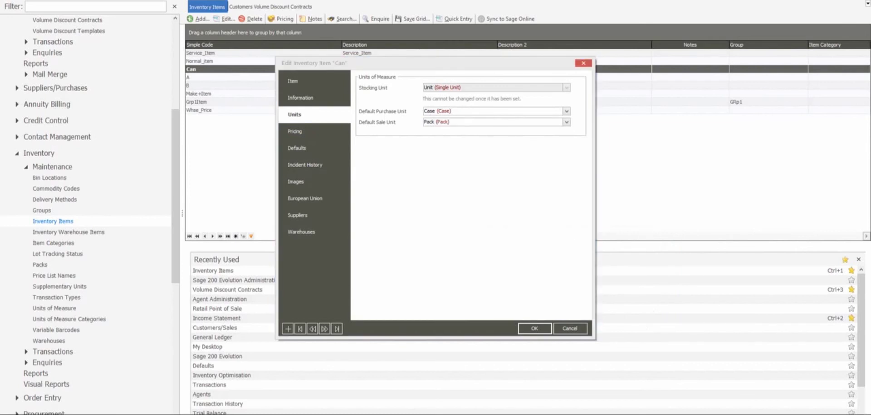
{"action": "left_click", "coordinate": [573, 333]}
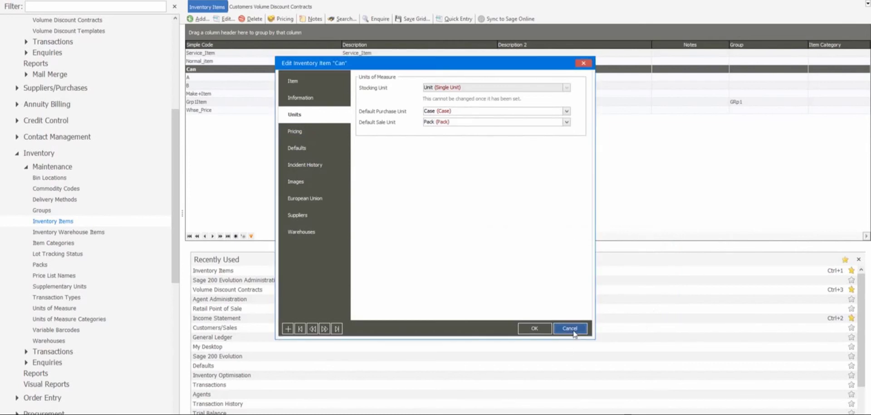
{"action": "left_click", "coordinate": [573, 331]}
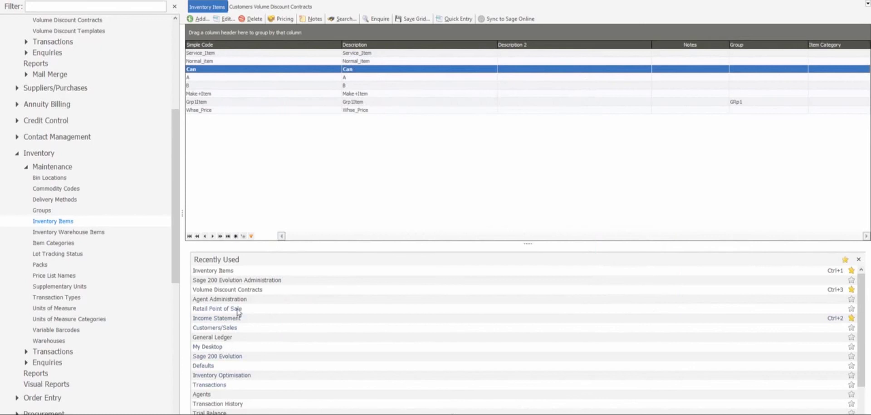
Open the Can contract line of the ALL_Customers volume discount contract
{"action": "left_click", "coordinate": [376, 291]}
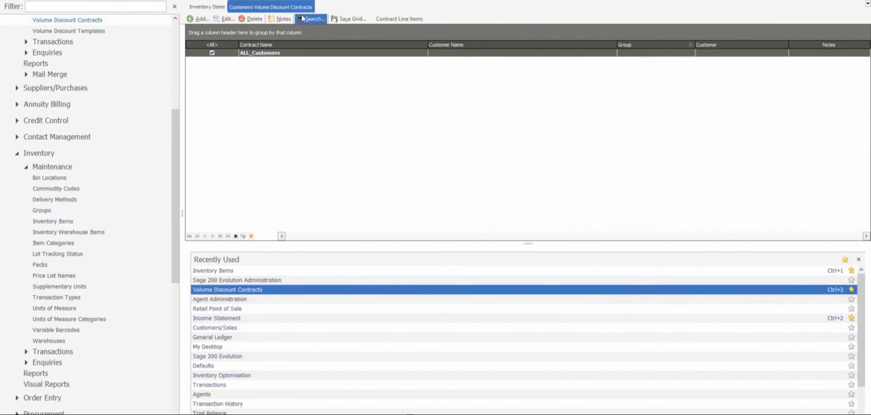
{"action": "left_click", "coordinate": [387, 19]}
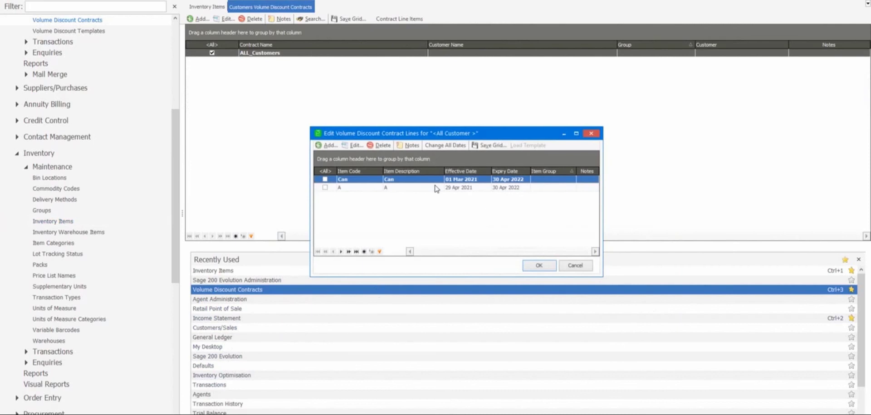
{"action": "left_click", "coordinate": [356, 146]}
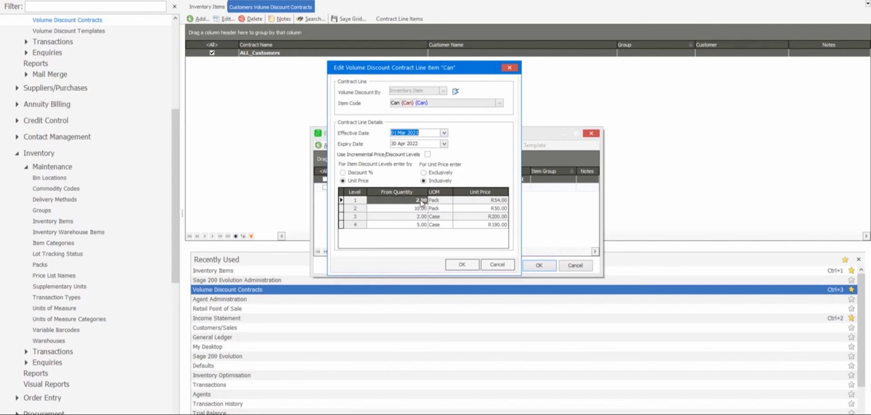
Examine the quantity, unit and price of the Can line's Pack and Case discount levels, and close the contract lines without saving
{"action": "left_click", "coordinate": [450, 201]}
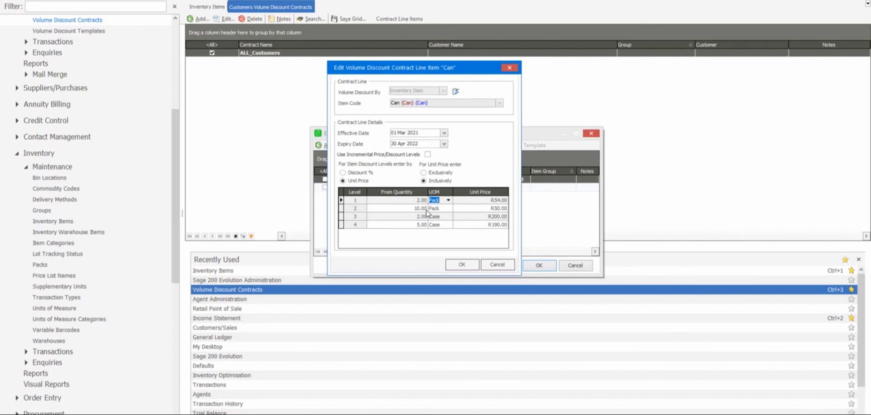
{"action": "left_click", "coordinate": [448, 209]}
{"action": "left_click", "coordinate": [449, 209]}
{"action": "left_click", "coordinate": [449, 210]}
{"action": "left_click", "coordinate": [445, 226]}
{"action": "left_click", "coordinate": [496, 226]}
{"action": "left_click", "coordinate": [497, 265]}
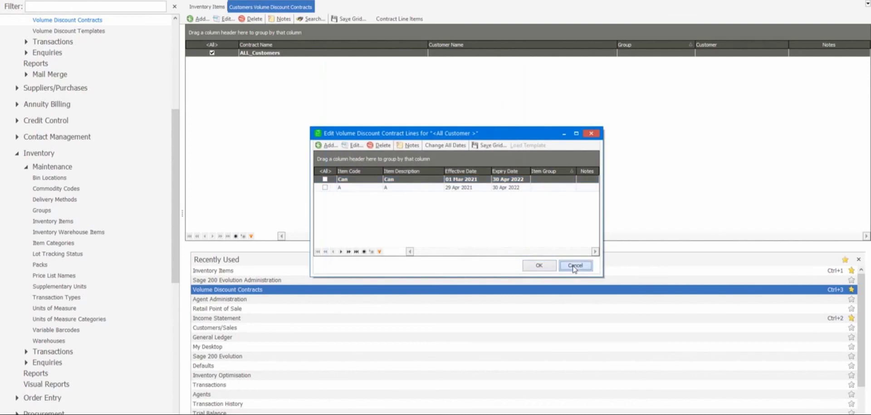
{"action": "left_click", "coordinate": [574, 267]}
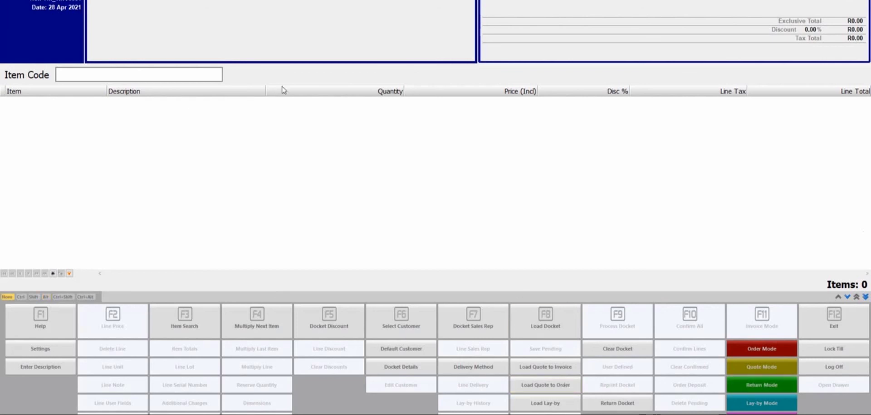
In Retail Point of Sale, search for the item "can" and add it to the docket
{"action": "left_click", "coordinate": [228, 78]}
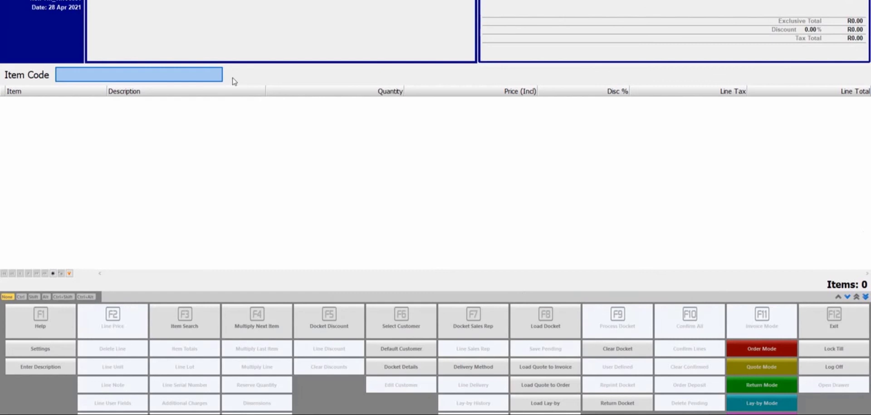
{"action": "key", "text": "F3"}
{"action": "type", "text": "can"}
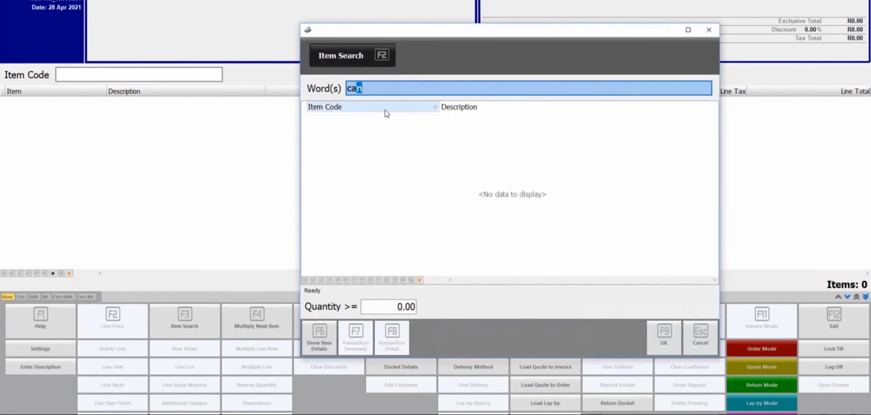
{"action": "key", "text": "Return"}
{"action": "key", "text": "Return"}
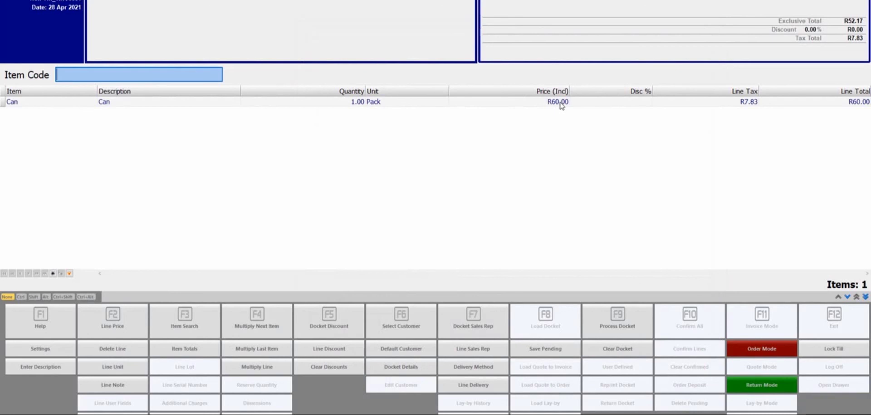
Multiply the Can docket line to a count quantity of 3 packs
{"action": "left_click", "coordinate": [266, 365]}
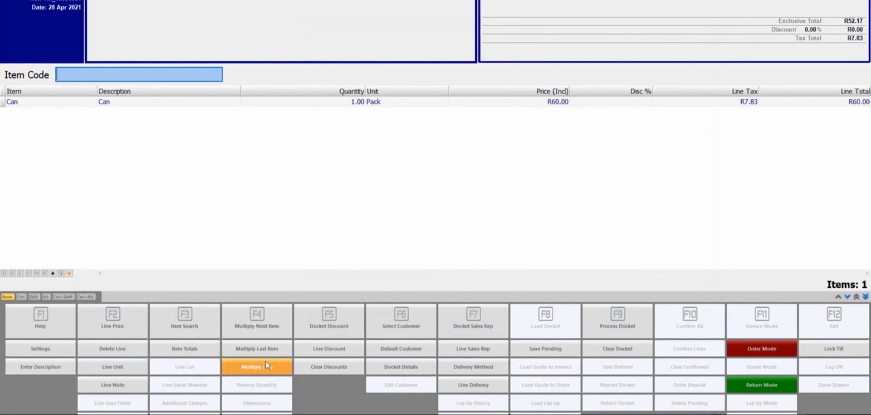
{"action": "key", "text": "Return"}
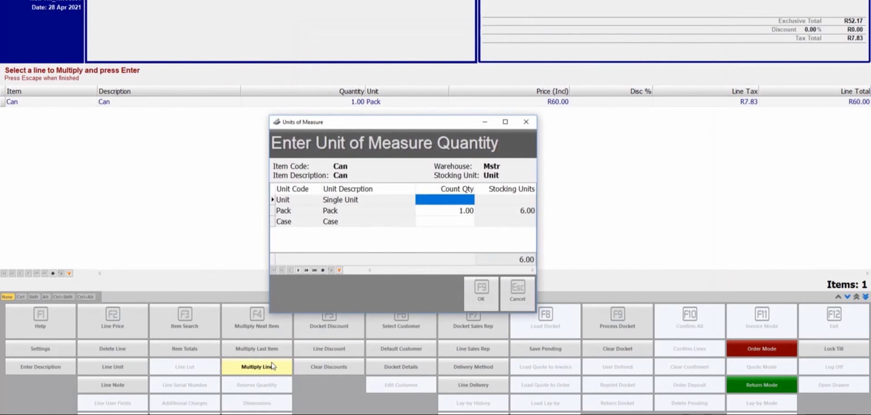
{"action": "type", "text": "3"}
{"action": "key", "text": "Return"}
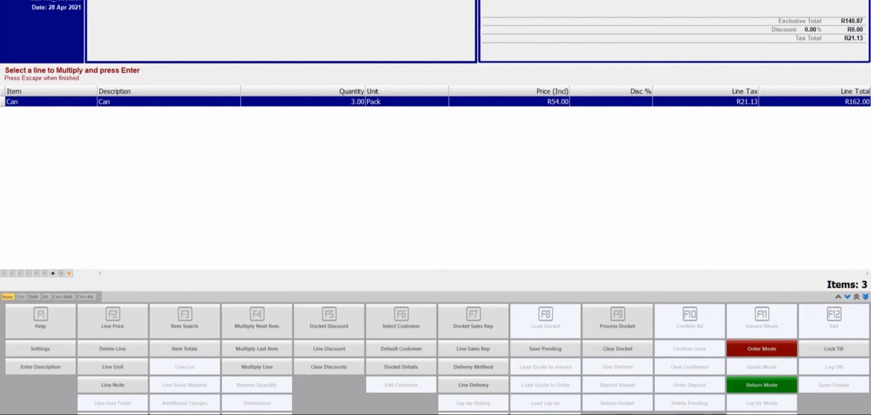
Set the Can docket line's Pack count quantity to 10
{"action": "left_click", "coordinate": [279, 366]}
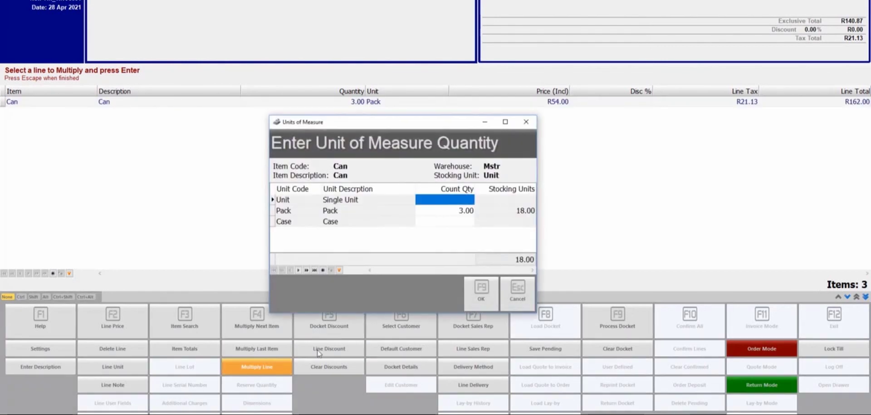
{"action": "left_click", "coordinate": [460, 212]}
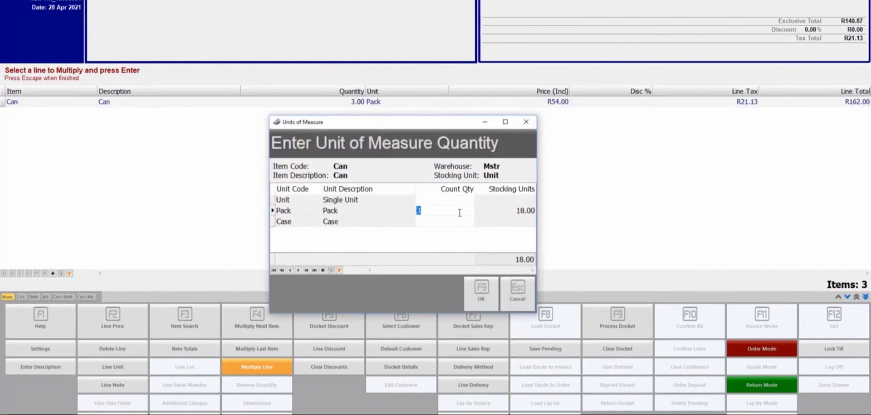
{"action": "type", "text": "10"}
{"action": "key", "text": "Return"}
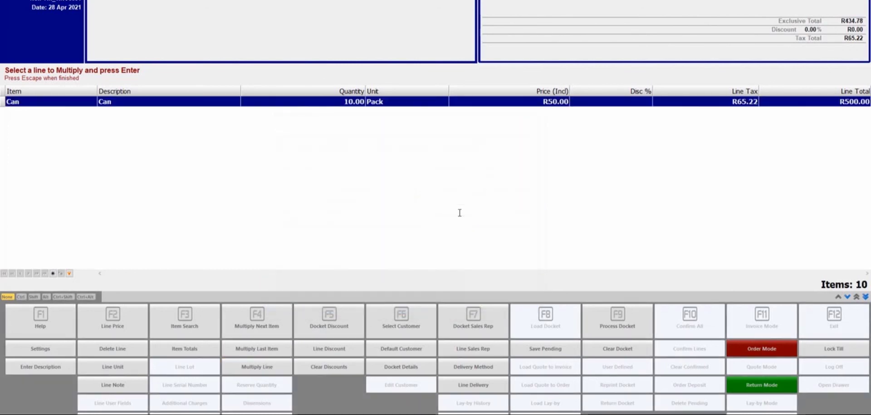